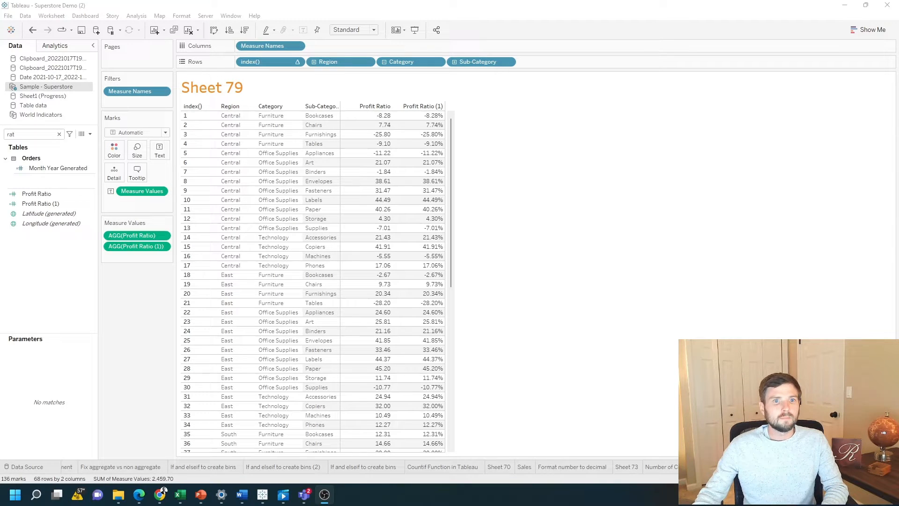
- Duplicate Profit Ratio and add Profit Ratio (copy) to Measure Values as a third column
click(380, 115)
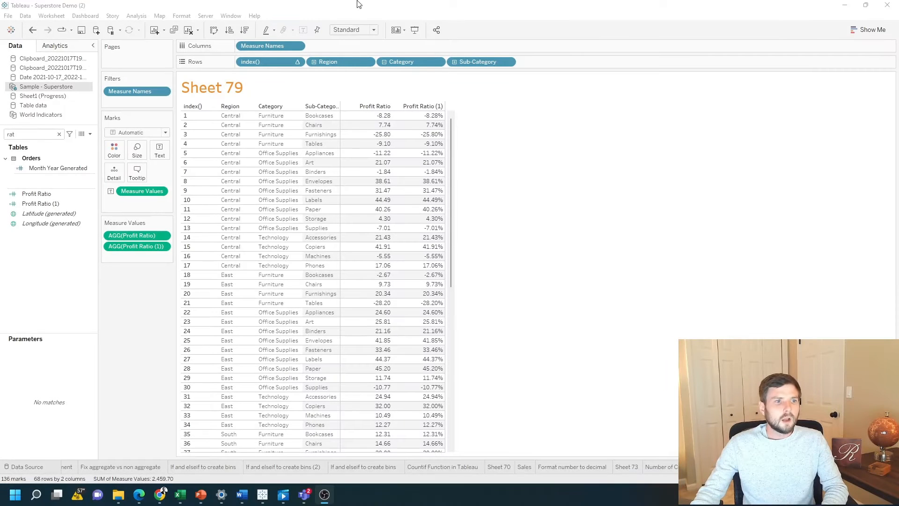
click(37, 194)
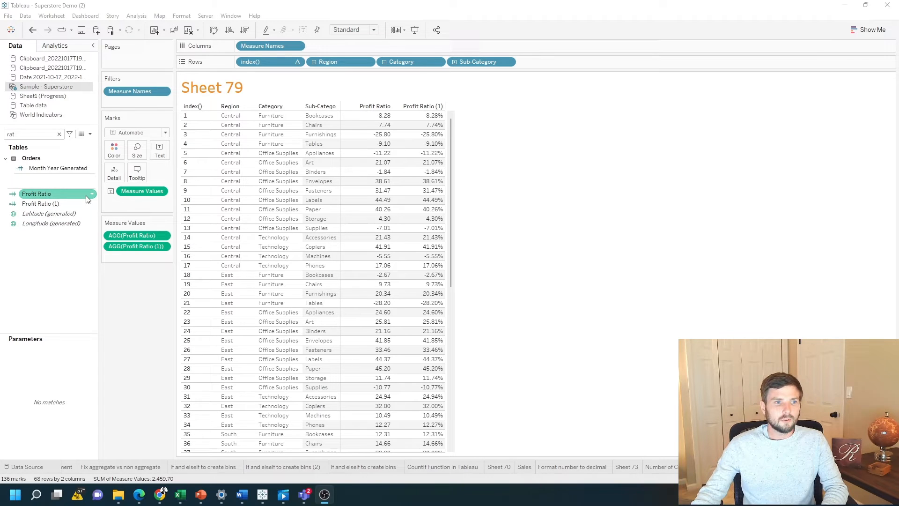
click(91, 195)
click(122, 263)
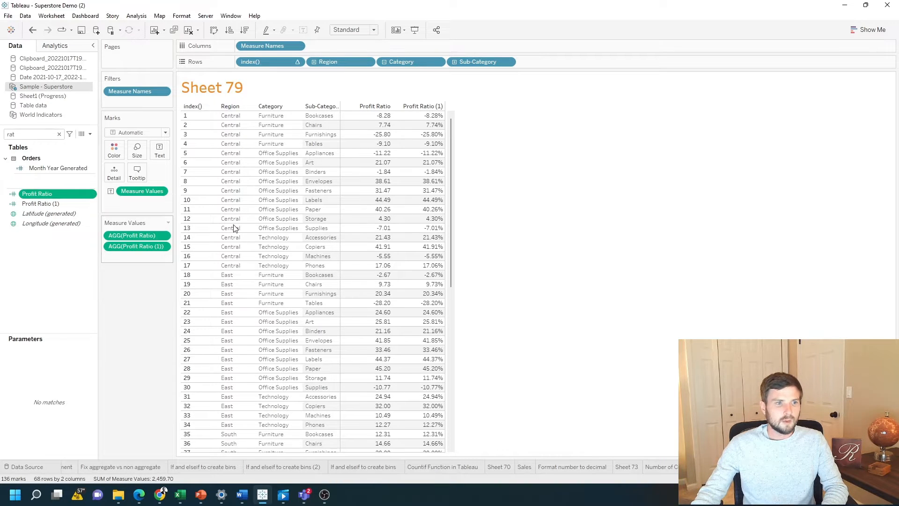
mouse_move(46, 214)
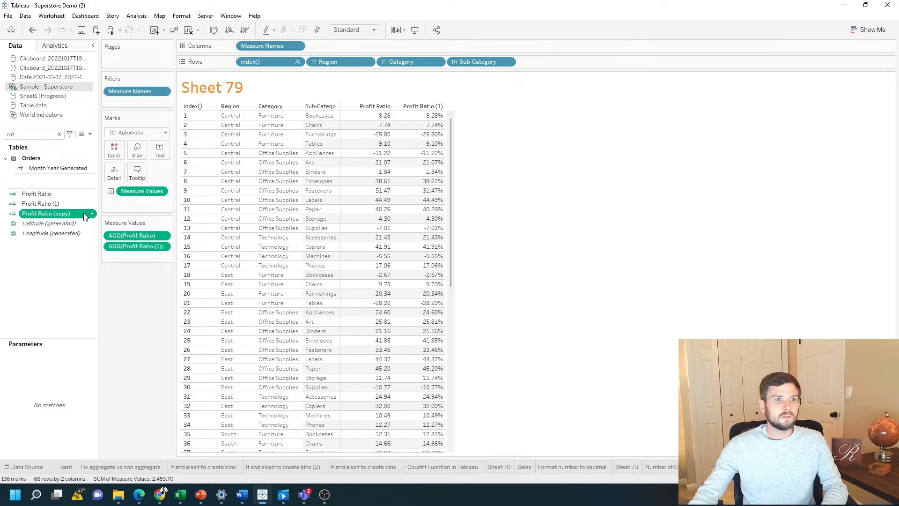
drag(83, 212, 153, 257)
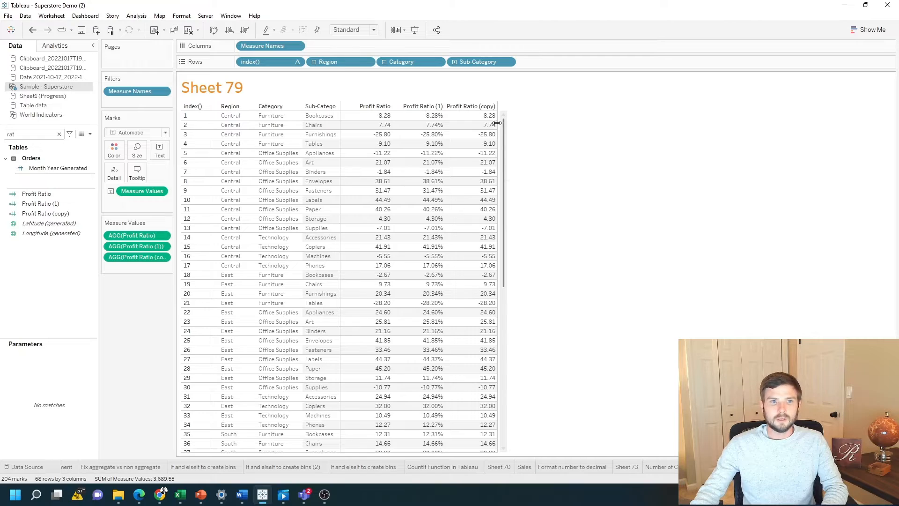
click(491, 115)
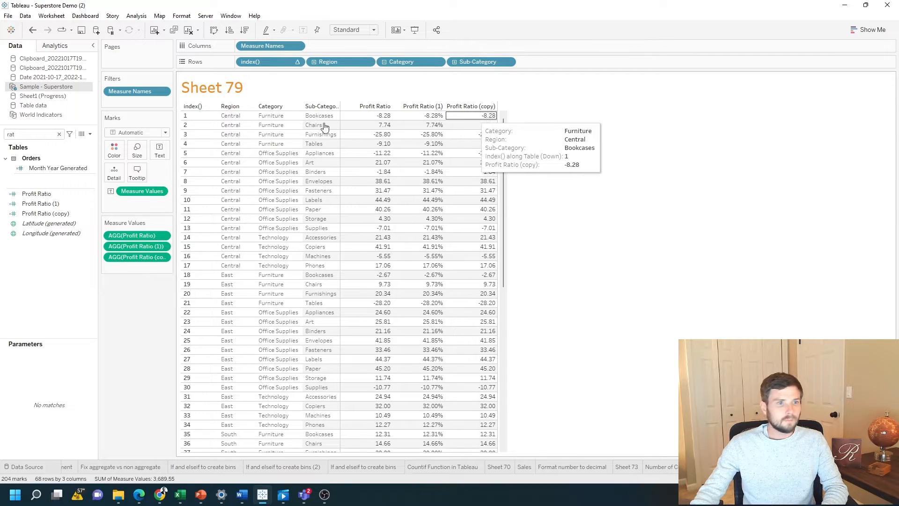
- Bring up the Format pane from the AGG(Profit Ratio (copy)) pill
click(164, 258)
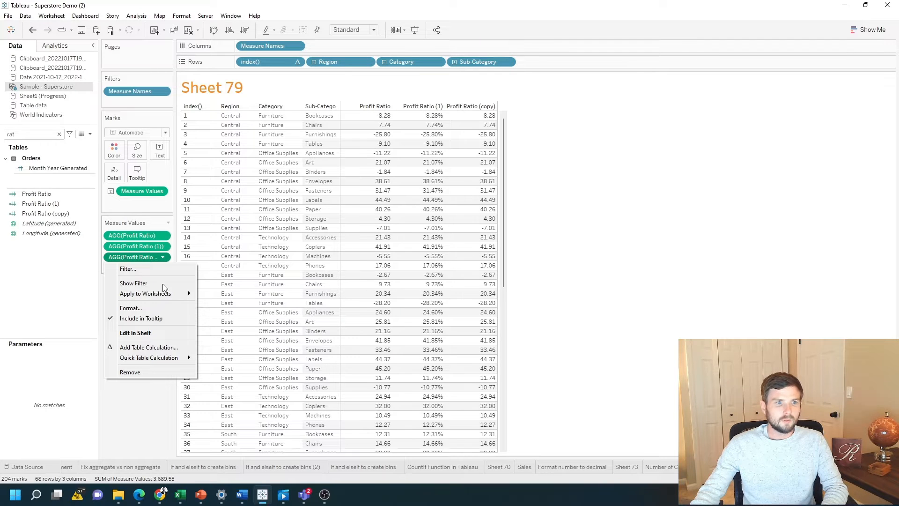
click(162, 308)
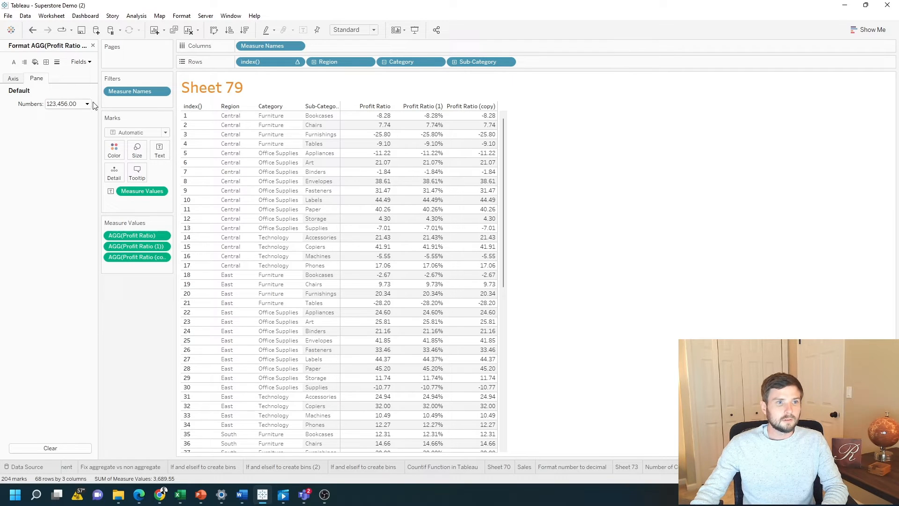
- Choose Custom from the Numbers format list for Profit Ratio (copy)
click(71, 104)
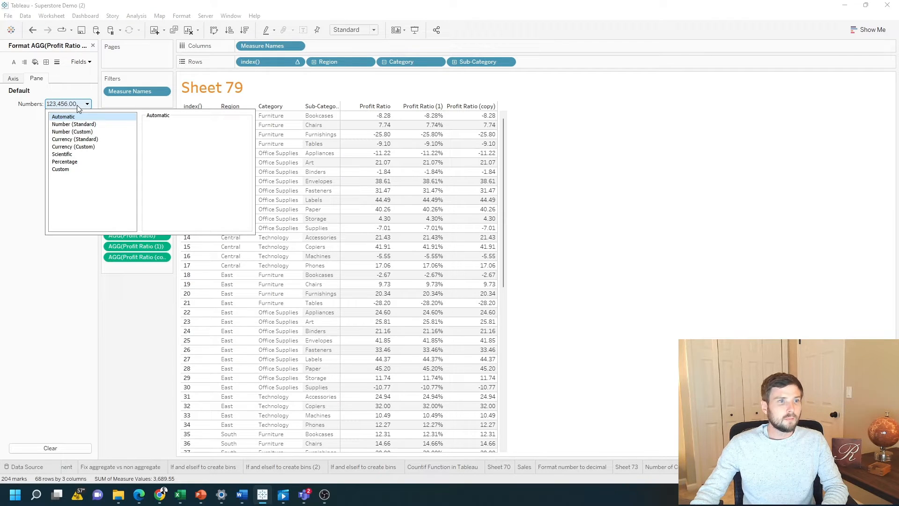
click(83, 132)
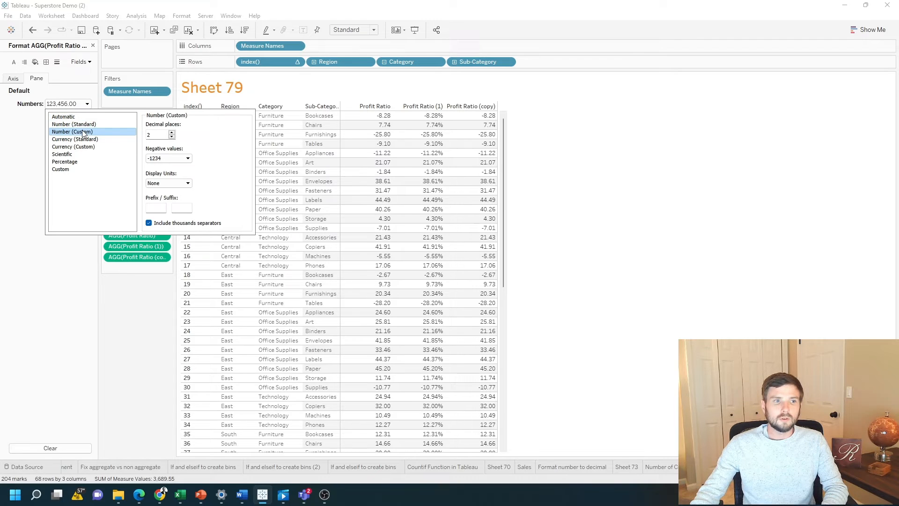
click(79, 170)
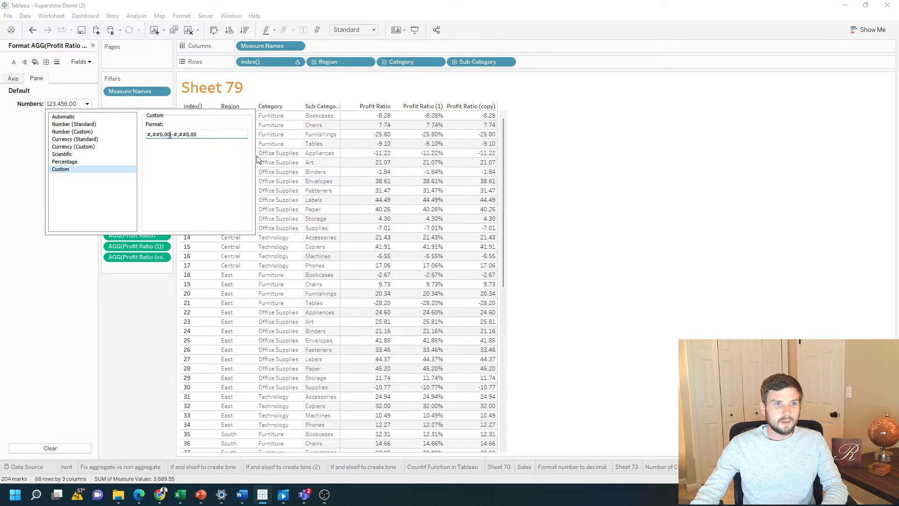
text(;)
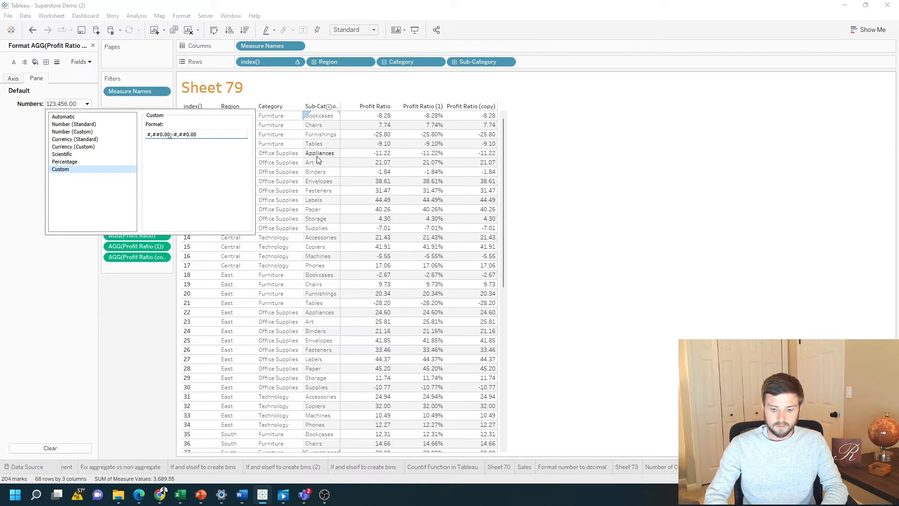
text(")
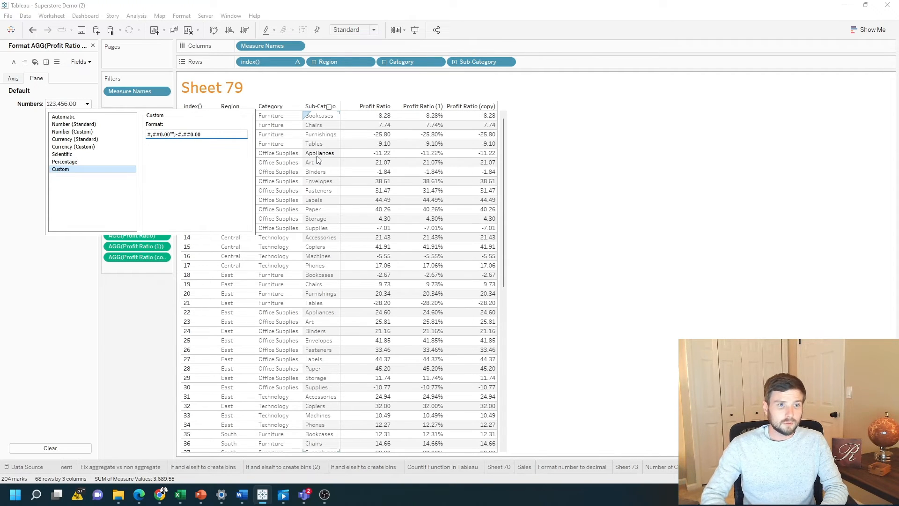
text(↑)
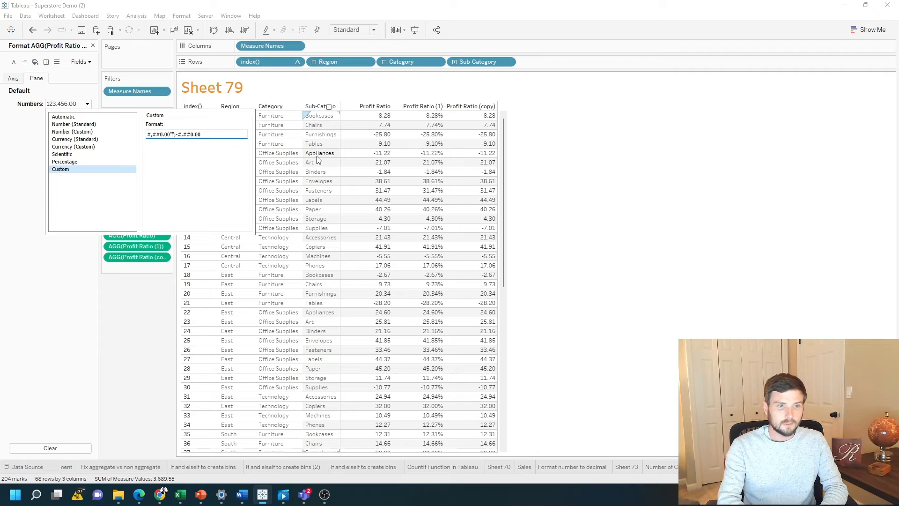
text("%)
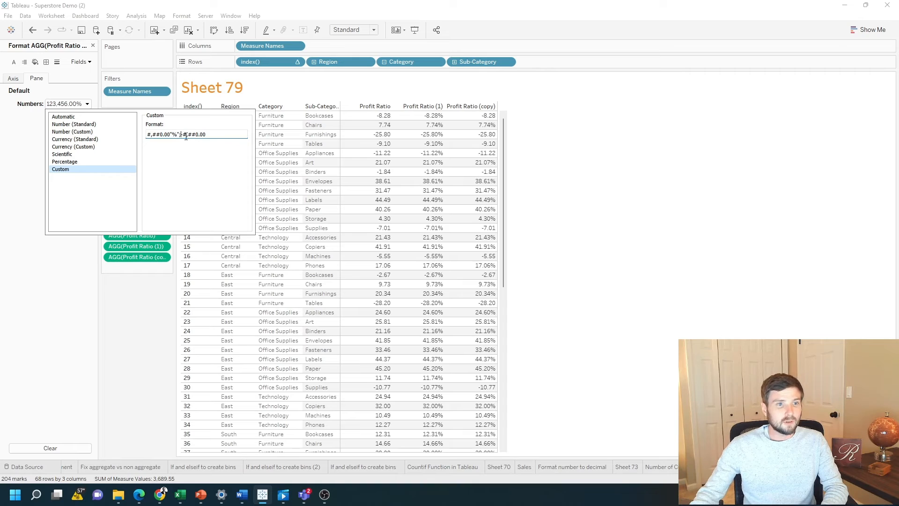
- Append "%" to the positive and negative patterns and apply the custom format
click(185, 135)
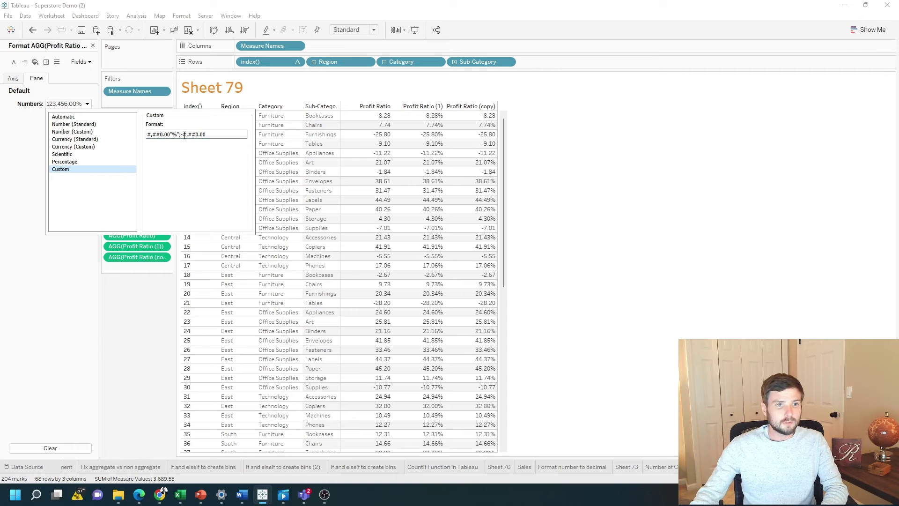
click(210, 139)
text(")
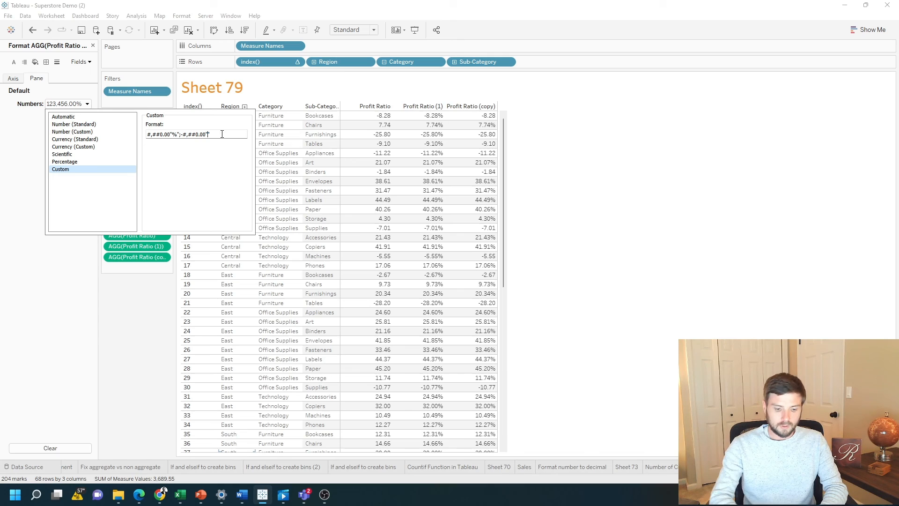
text(%")
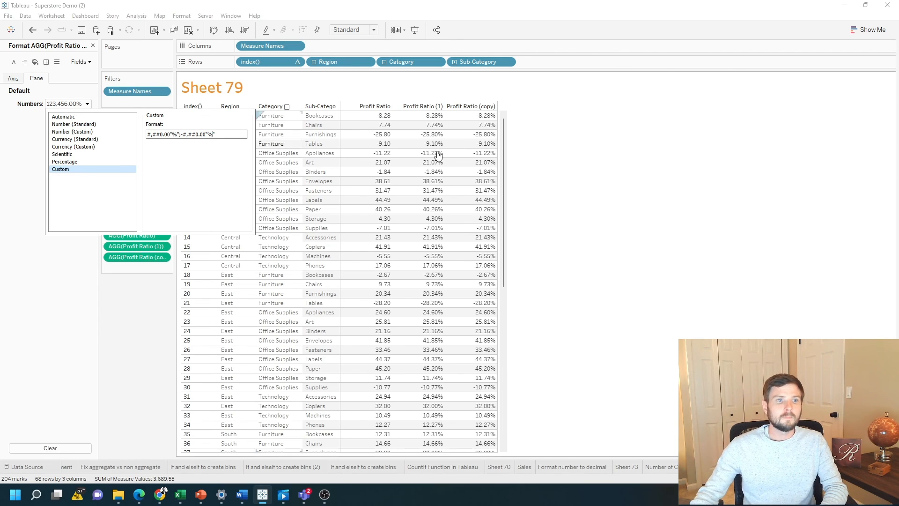
click(437, 154)
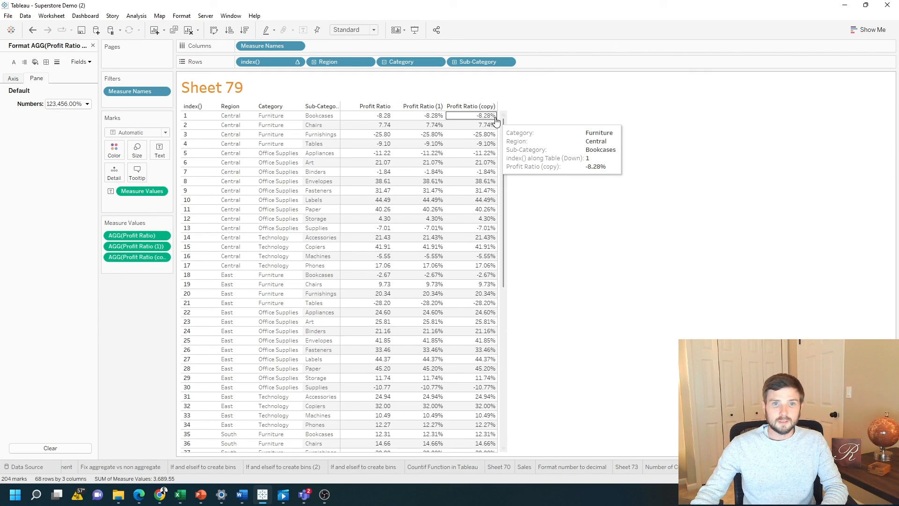